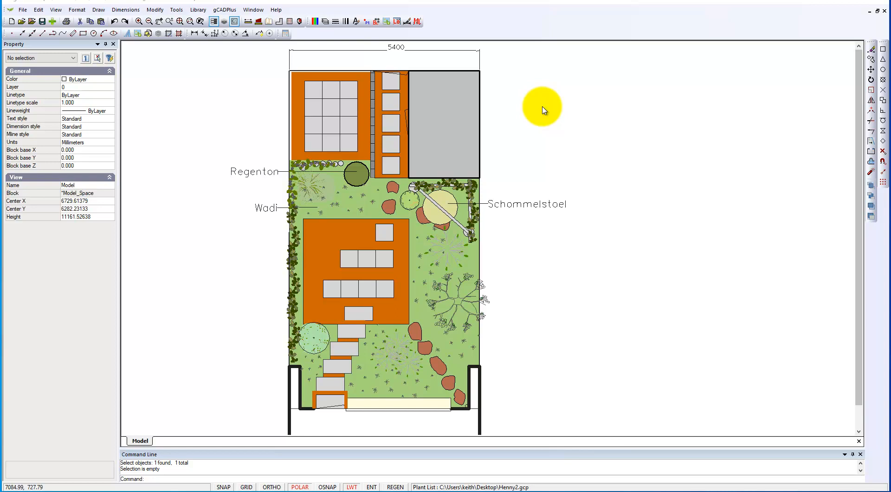
# - Edit the attached plant list, removing the garbled currency symbol from the prijs values in rows 1 and 2
pyautogui.click(226, 10)
pyautogui.moveTo(260, 20)
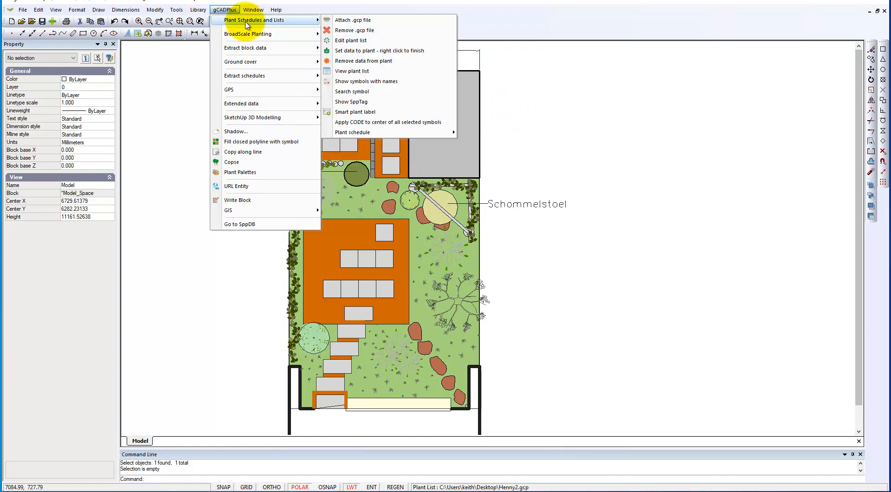
pyautogui.click(356, 42)
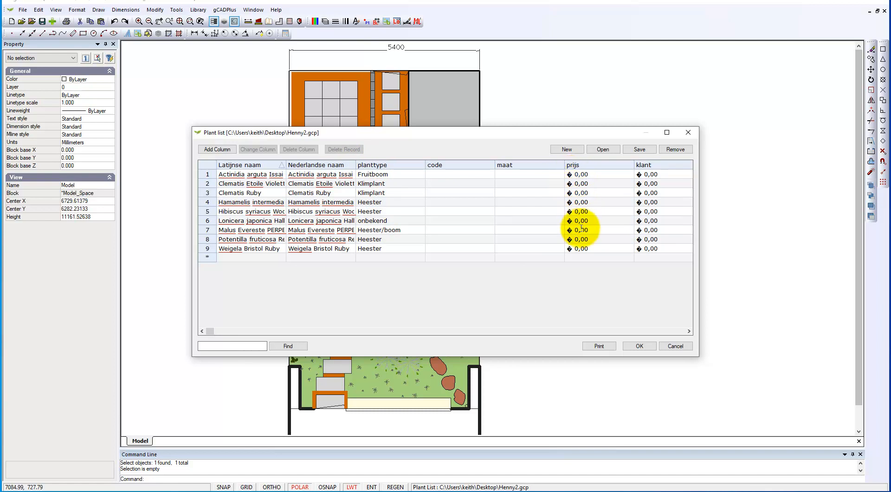
pyautogui.click(575, 176)
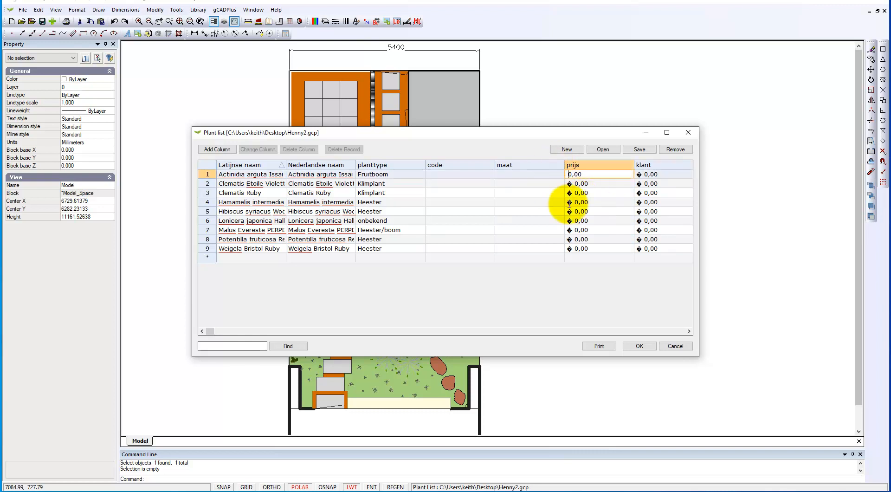
pyautogui.click(576, 183)
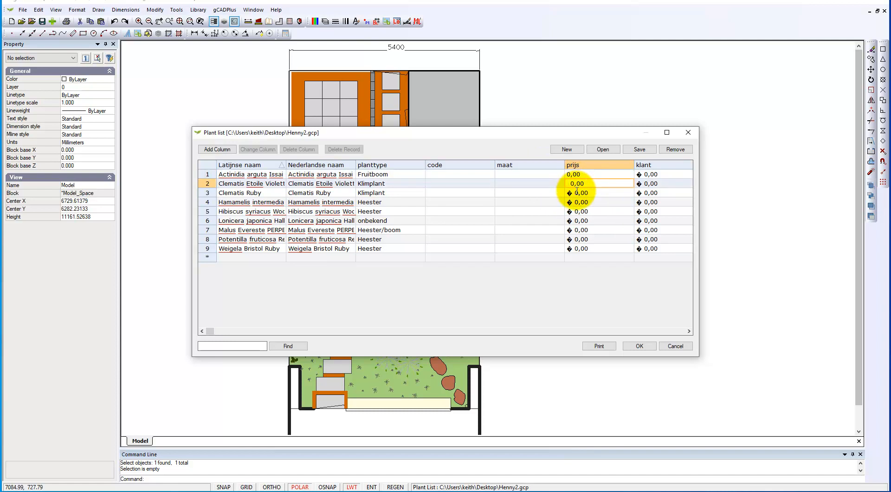
pyautogui.click(529, 203)
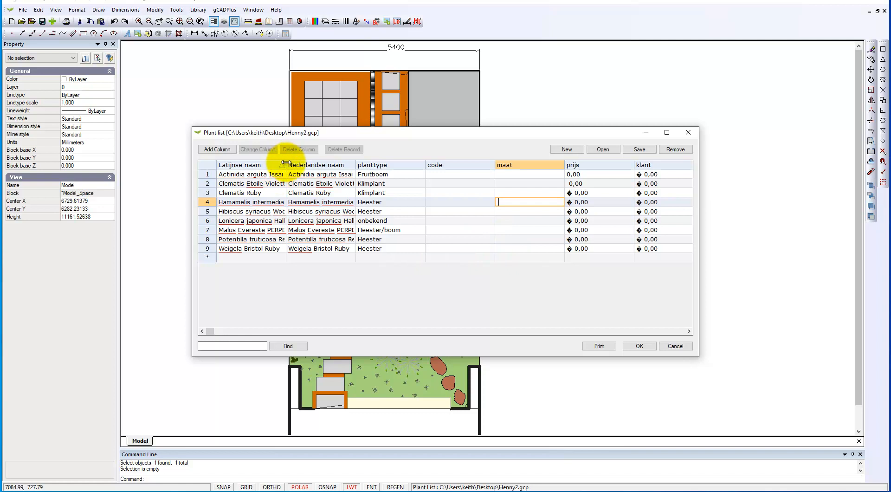
# - Widen the Latijnse naam and Nederlandse naam columns to fit the full plant names
pyautogui.moveTo(285, 164); pyautogui.dragTo(318, 165)
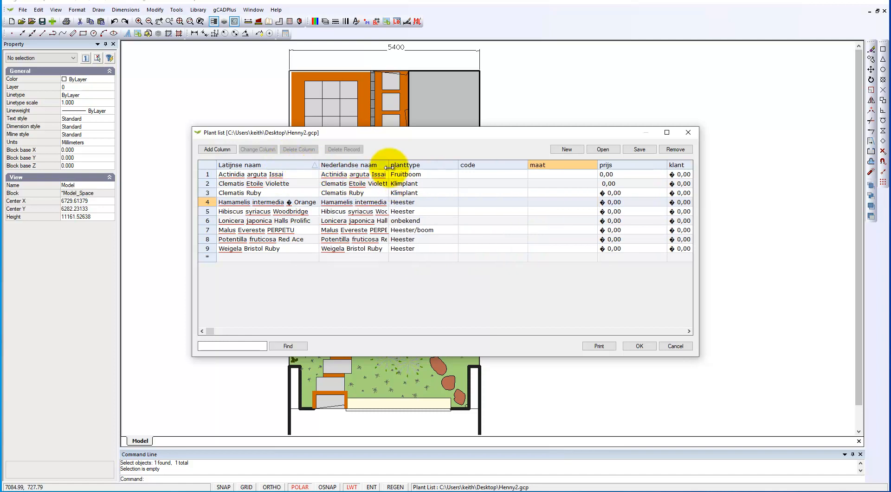
pyautogui.moveTo(389, 164); pyautogui.dragTo(412, 165)
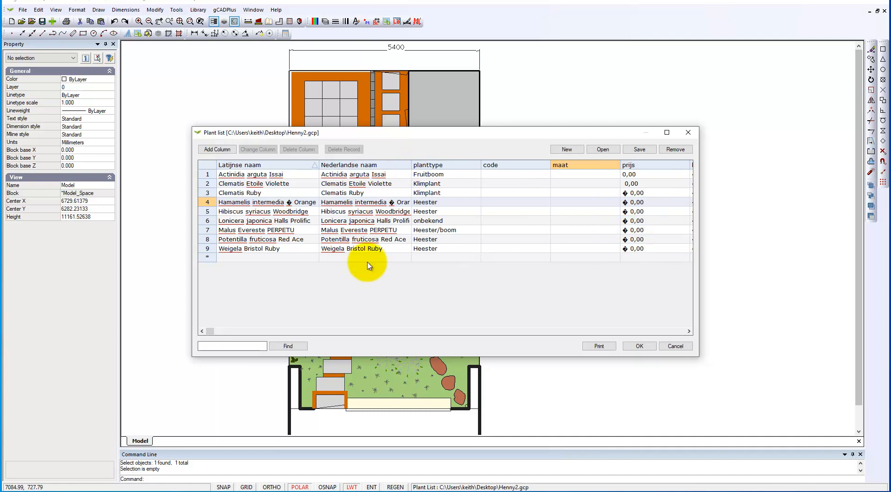
pyautogui.click(411, 166)
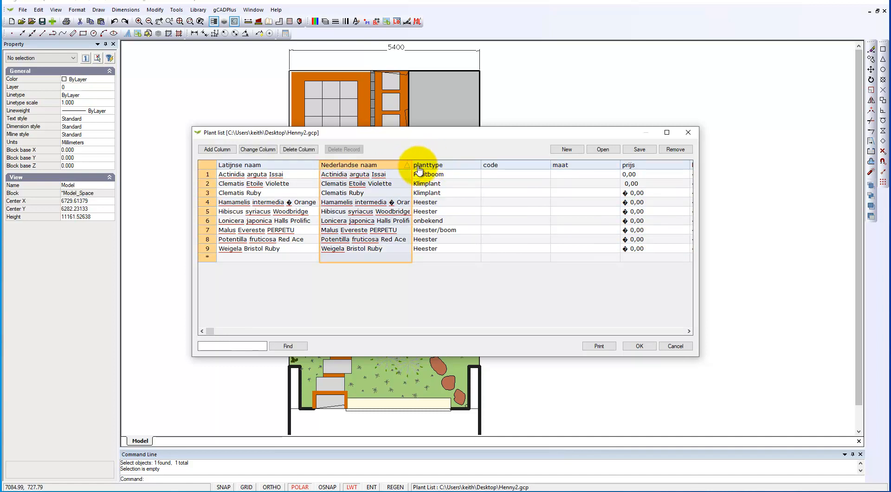
pyautogui.moveTo(412, 165); pyautogui.dragTo(433, 167)
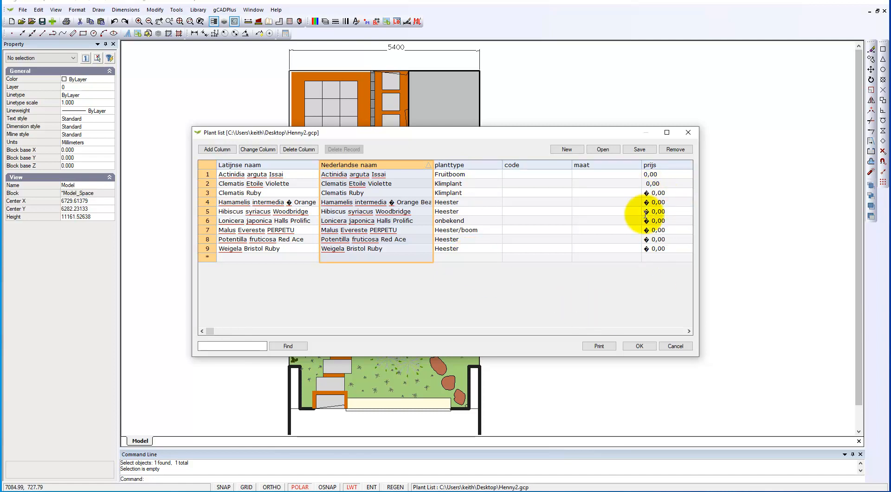
# - Enter ACAR as the code for Actinidia arguta Issai and accept the plant list changes
pyautogui.click(514, 174)
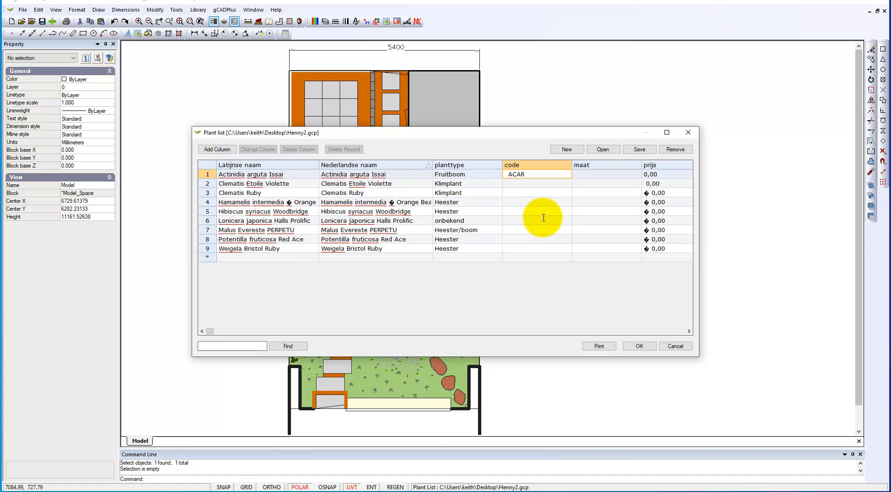
pyautogui.click(633, 348)
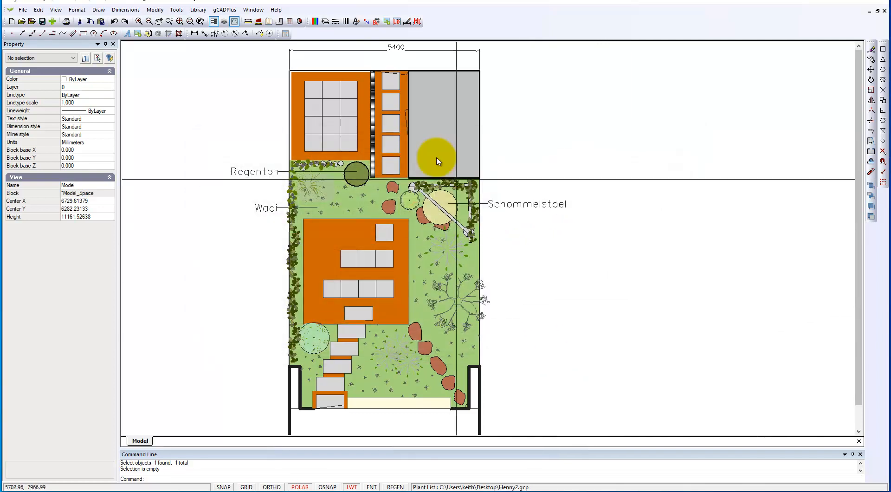
pyautogui.click(225, 9)
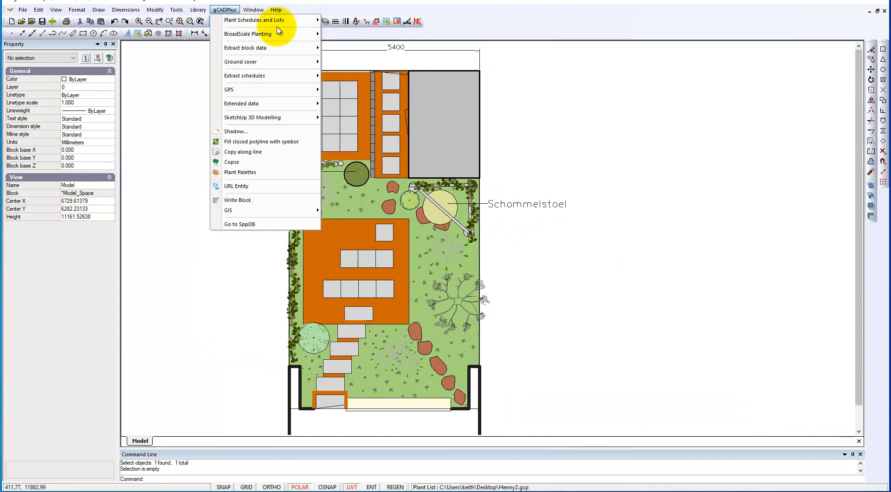
pyautogui.moveTo(277, 22)
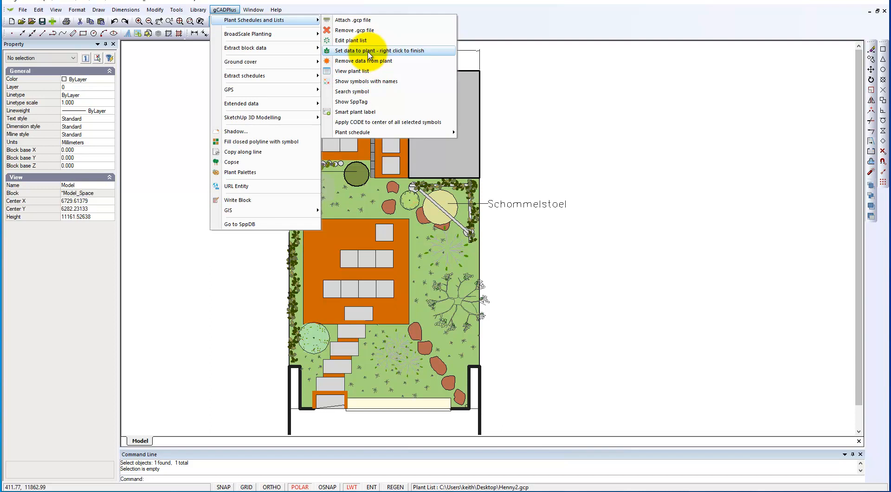
pyautogui.click(608, 163)
pyautogui.click(638, 214)
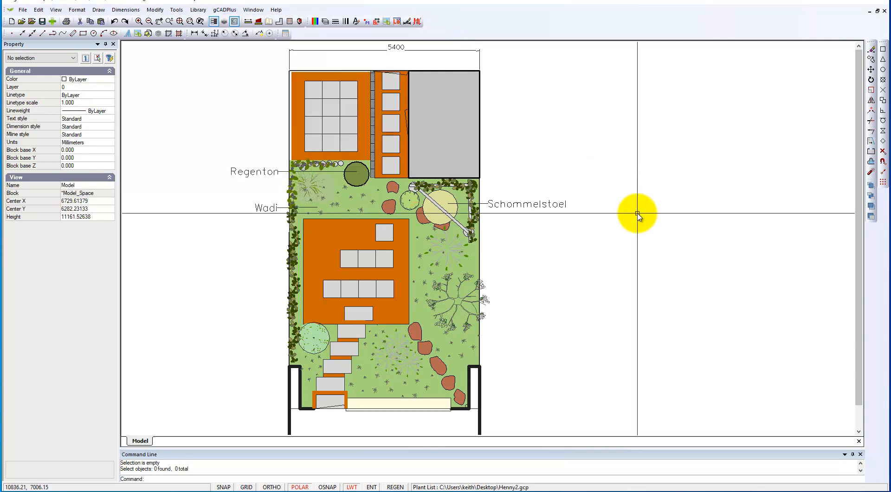
# - Inspect the plant data attached to the small tree near the plan's east edge and the shrub beside the Wadi label
pyautogui.click(460, 297)
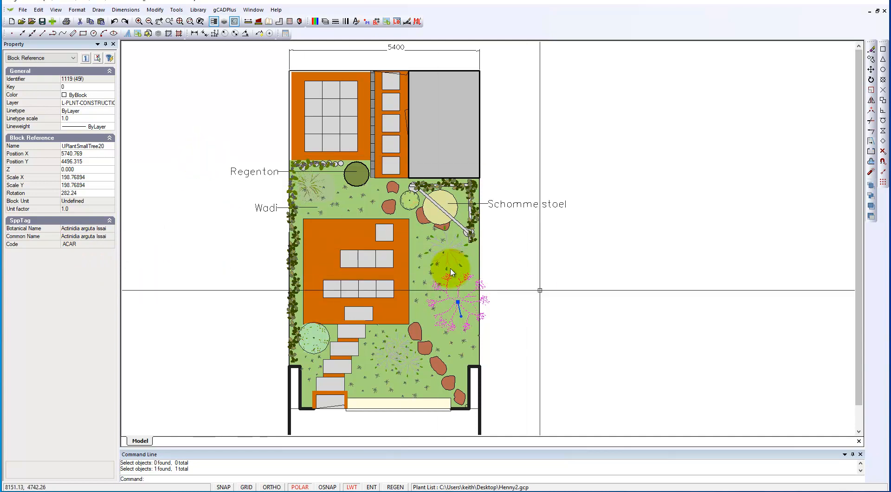
pyautogui.press('Escape')
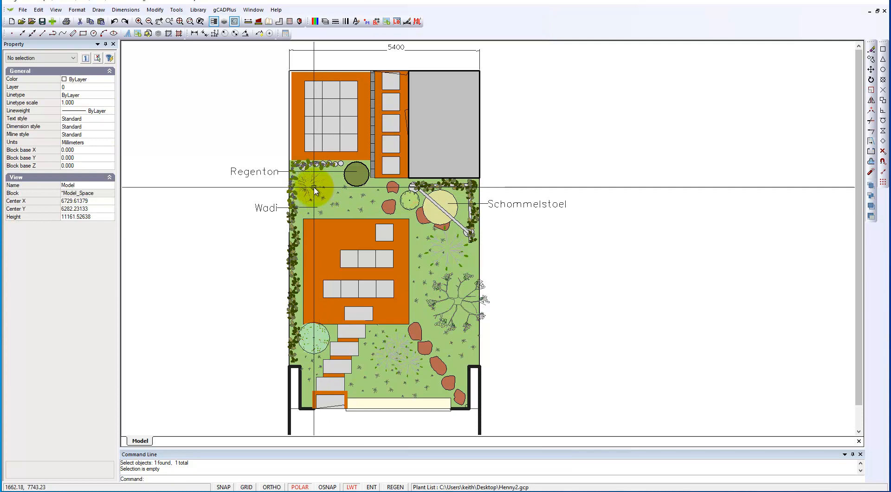
pyautogui.click(314, 189)
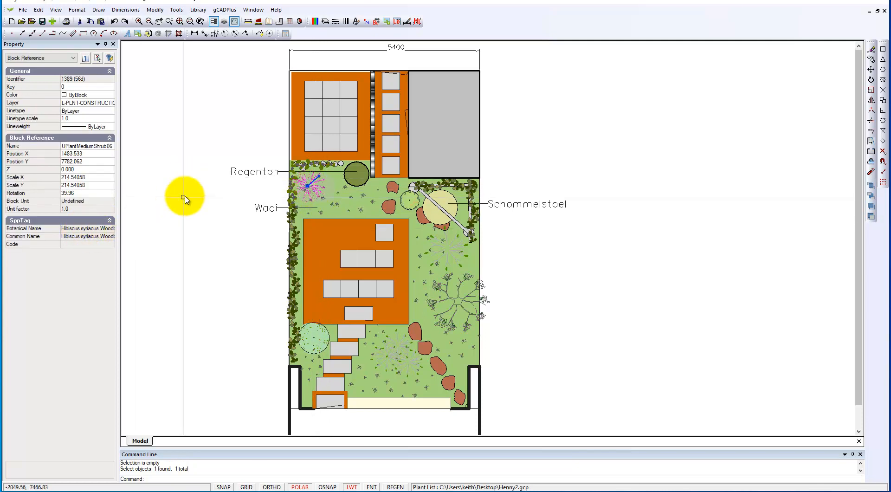
pyautogui.press('Escape')
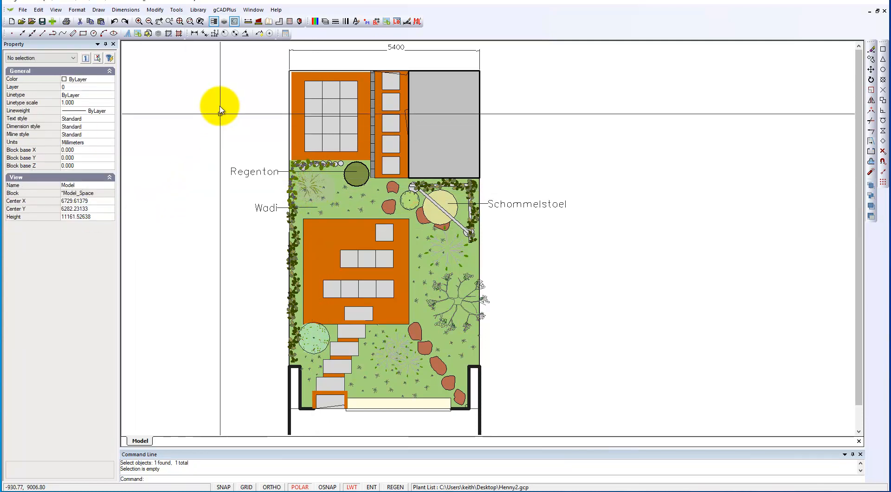
# - Highlight all plant symbols that have names assigned, and clear the selection after viewing them
pyautogui.click(215, 11)
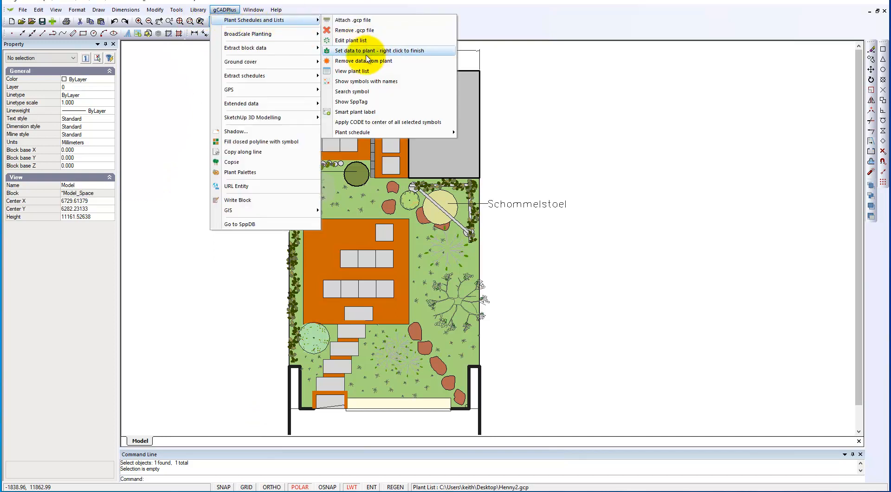
pyautogui.click(367, 82)
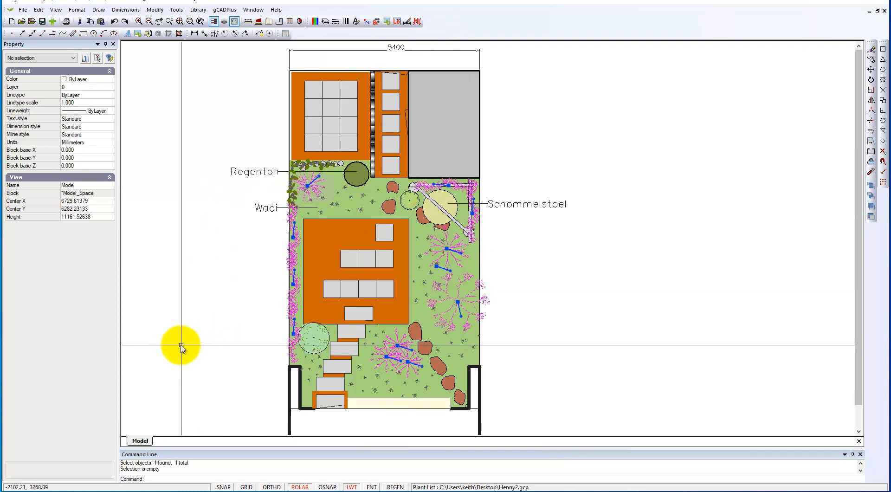
pyautogui.press('Escape')
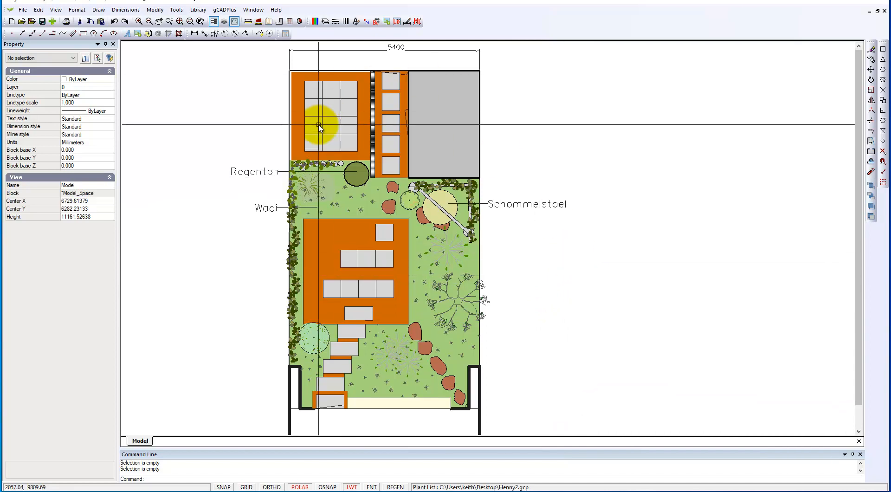
# - Draw a standard plant schedule to the right of the garden plan, text height 150, about 6250 by 3420 mm
pyautogui.click(224, 10)
pyautogui.moveTo(294, 20)
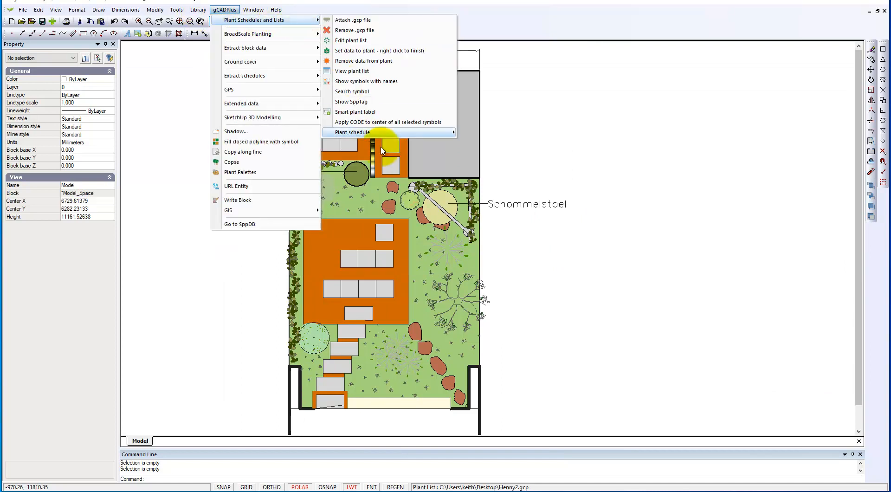
pyautogui.moveTo(427, 134)
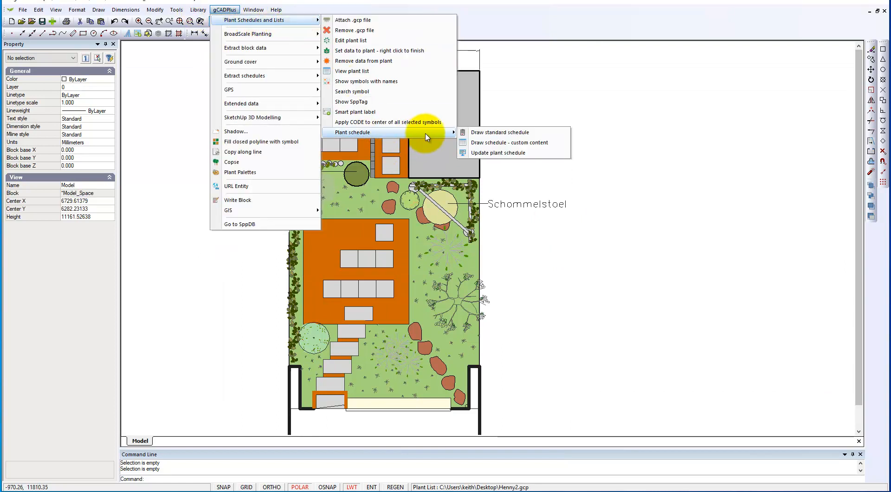
pyautogui.click(497, 134)
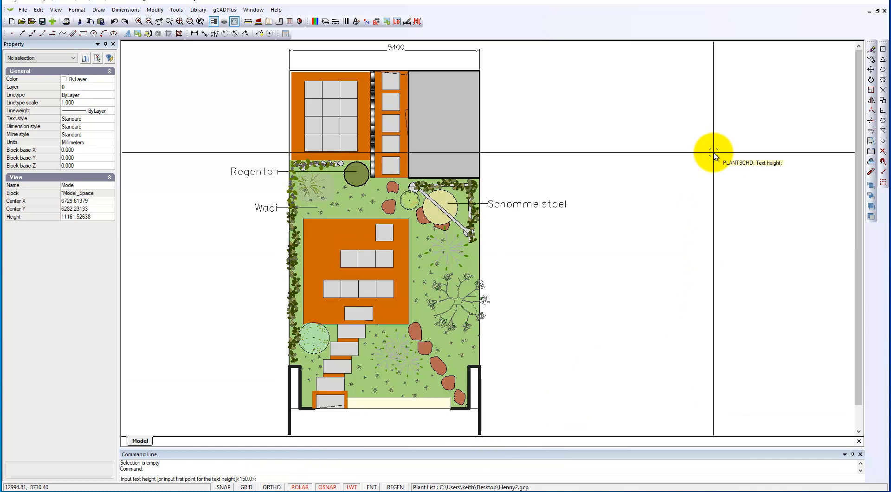
pyautogui.press('Return')
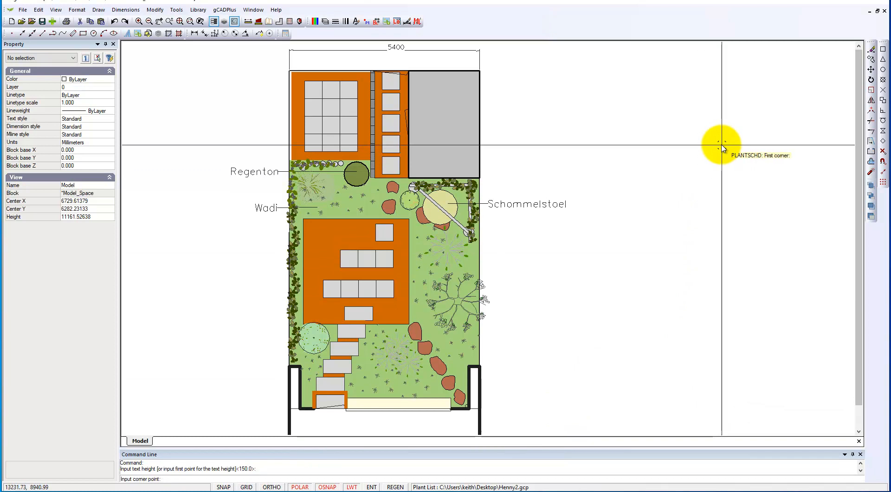
pyautogui.moveTo(581, 113); pyautogui.dragTo(526, 111, button='middle')
pyautogui.click(543, 107)
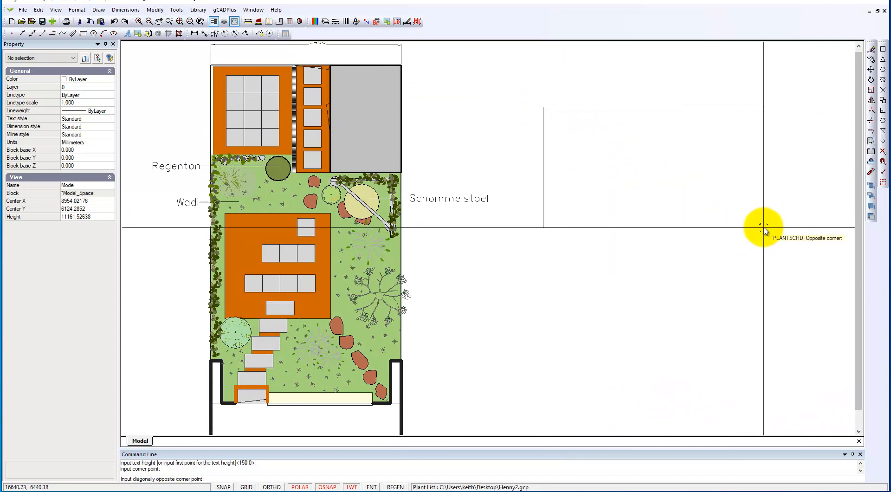
pyautogui.click(767, 219)
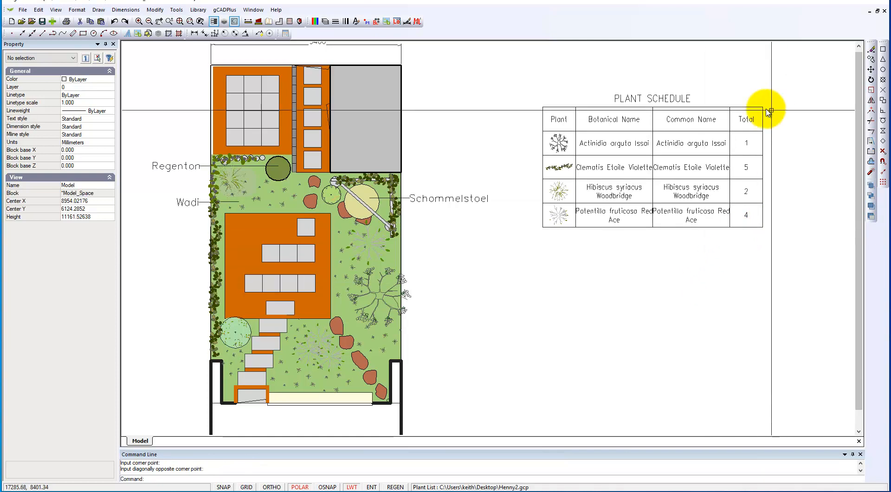
pyautogui.rightClick(624, 303)
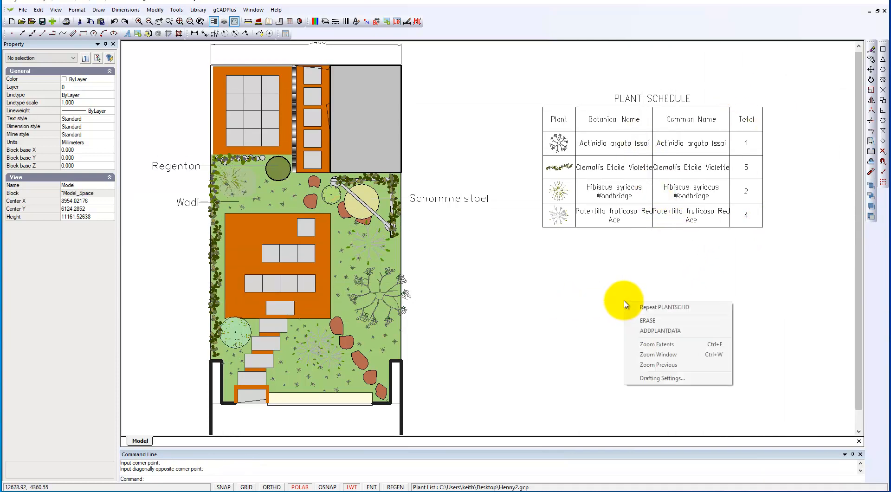
pyautogui.click(649, 309)
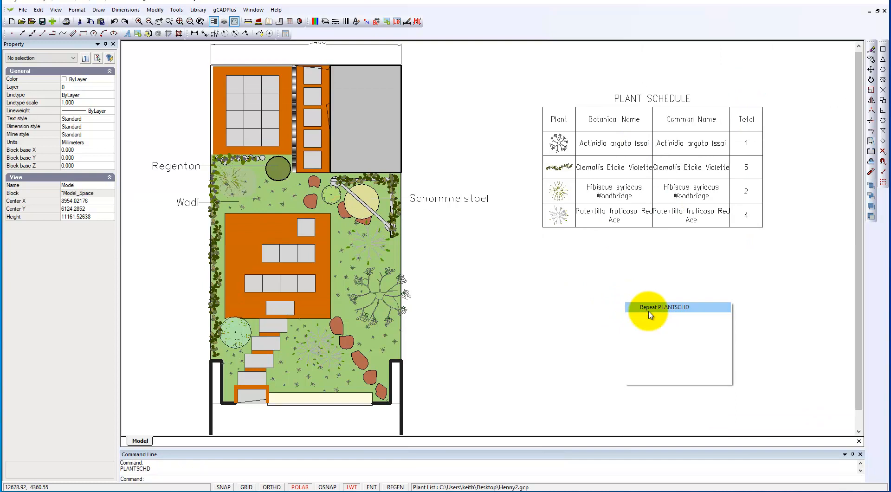
pyautogui.click(543, 108)
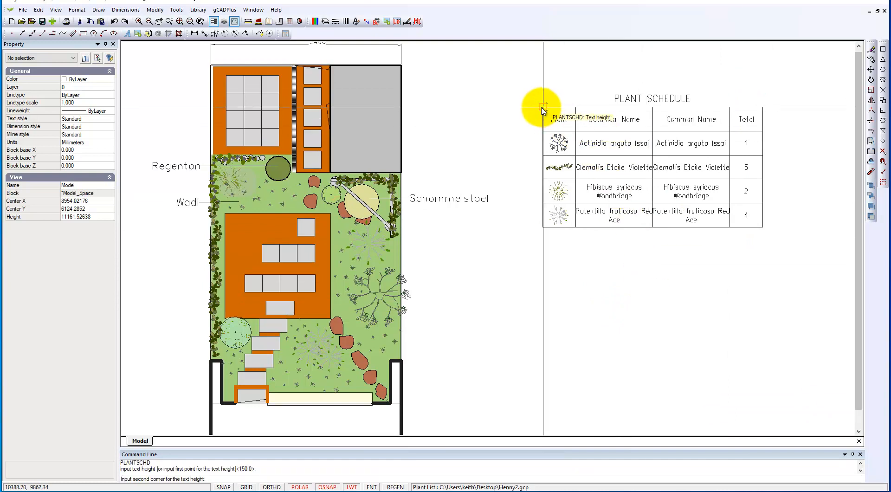
pyautogui.click(791, 247)
# - Redraw the plant schedule wider from the same upper-left corner, text height 150, about 8330 by 3320 mm
pyautogui.rightClick(678, 253)
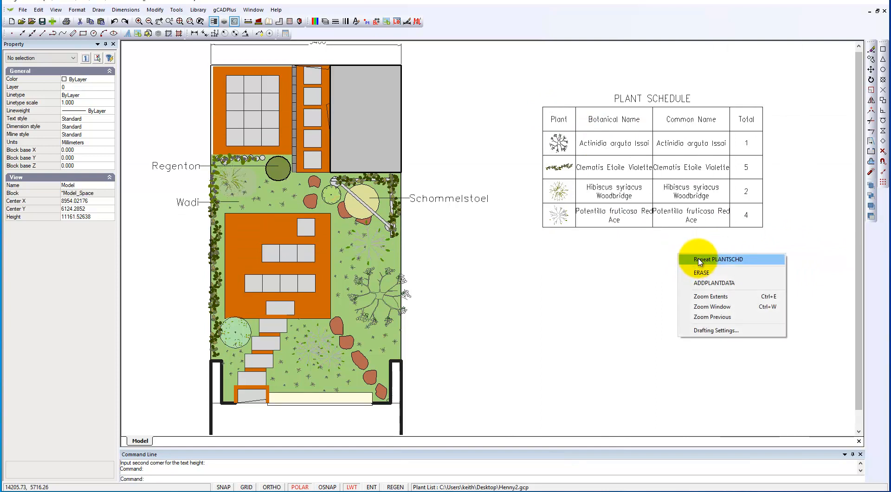
pyautogui.click(700, 260)
pyautogui.press('Return')
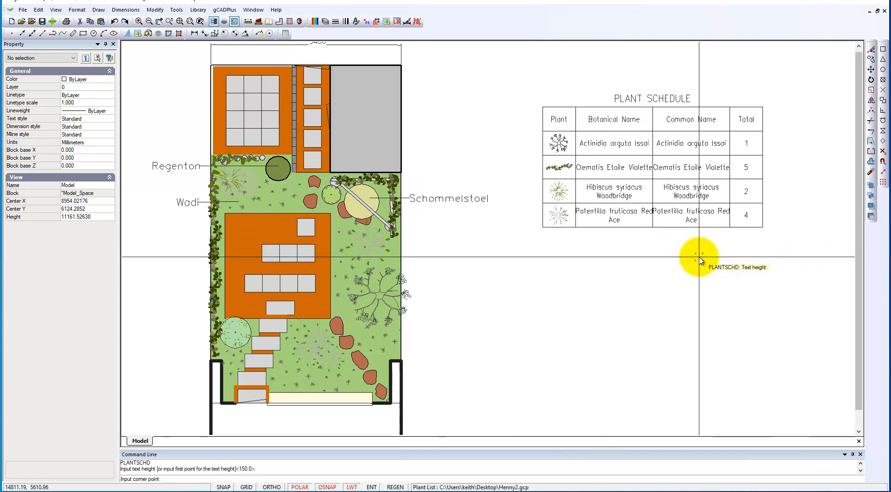
pyautogui.click(543, 108)
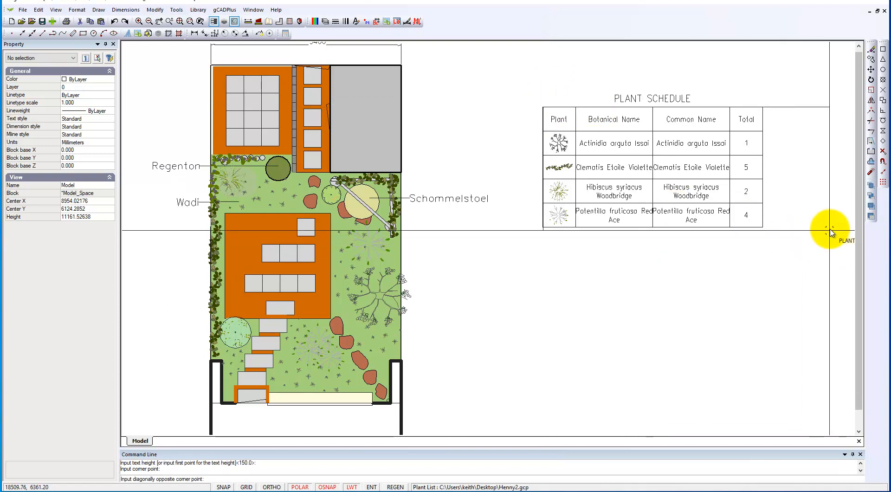
pyautogui.click(836, 225)
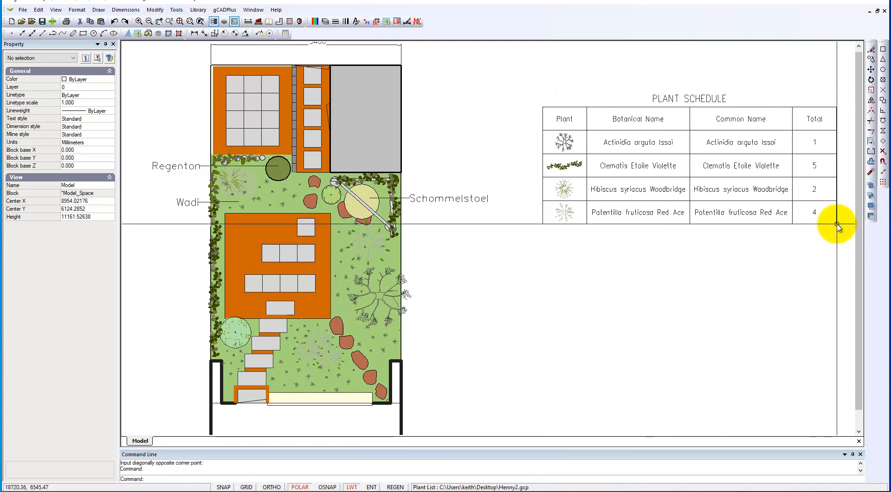